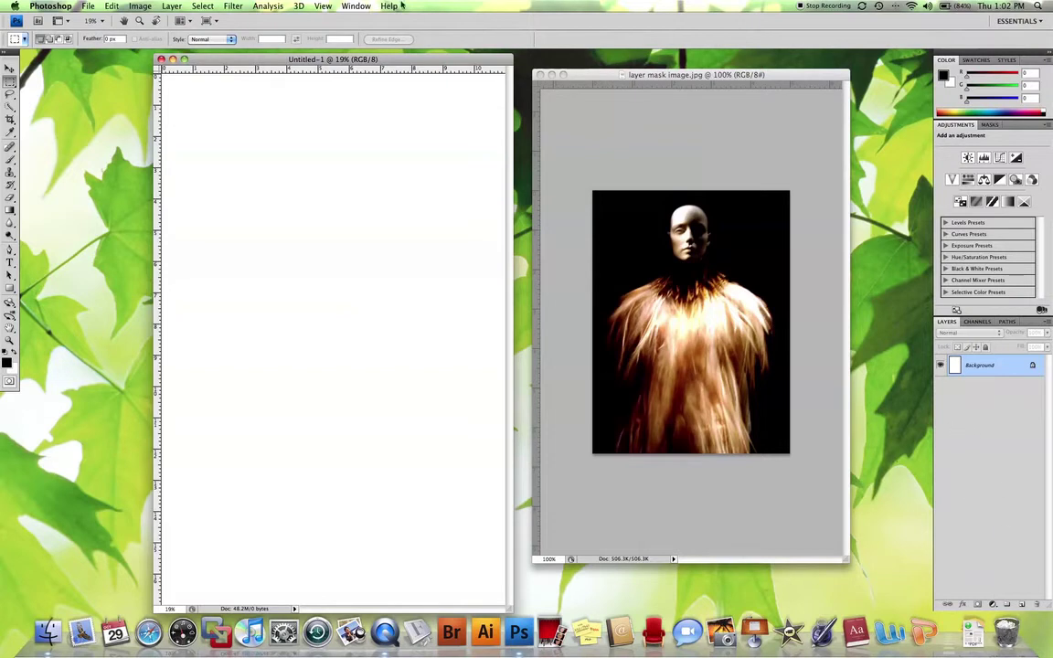
# Drag the mannequin photo from its own window into the Untitled-1 document as a new layer
pyautogui.moveTo(412, 57); pyautogui.dragTo(413, 61)
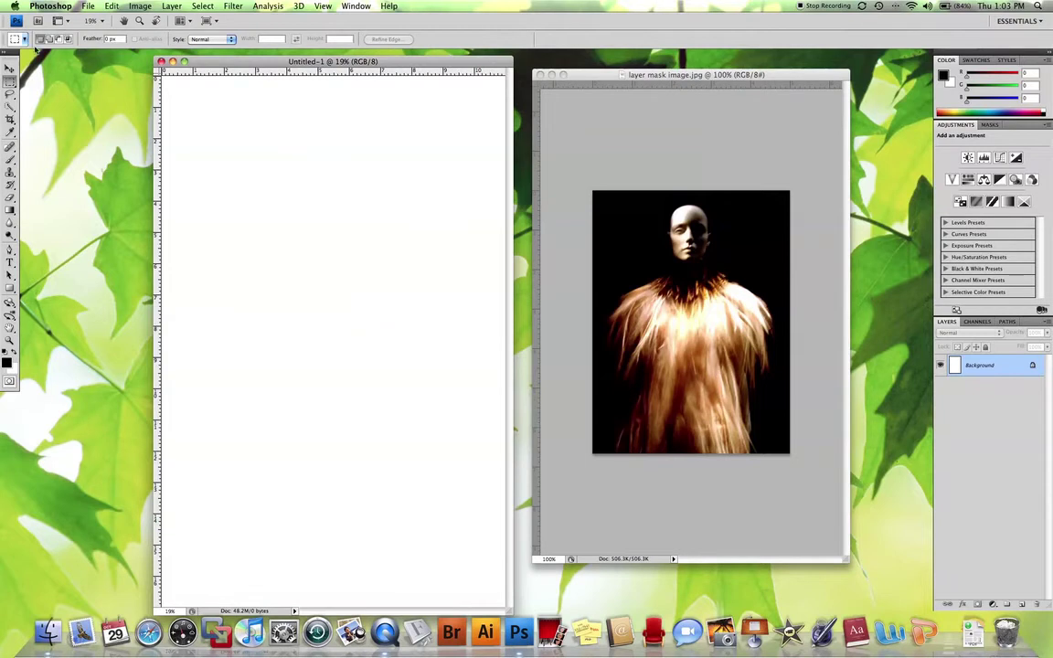
pyautogui.click(9, 70)
pyautogui.click(701, 351)
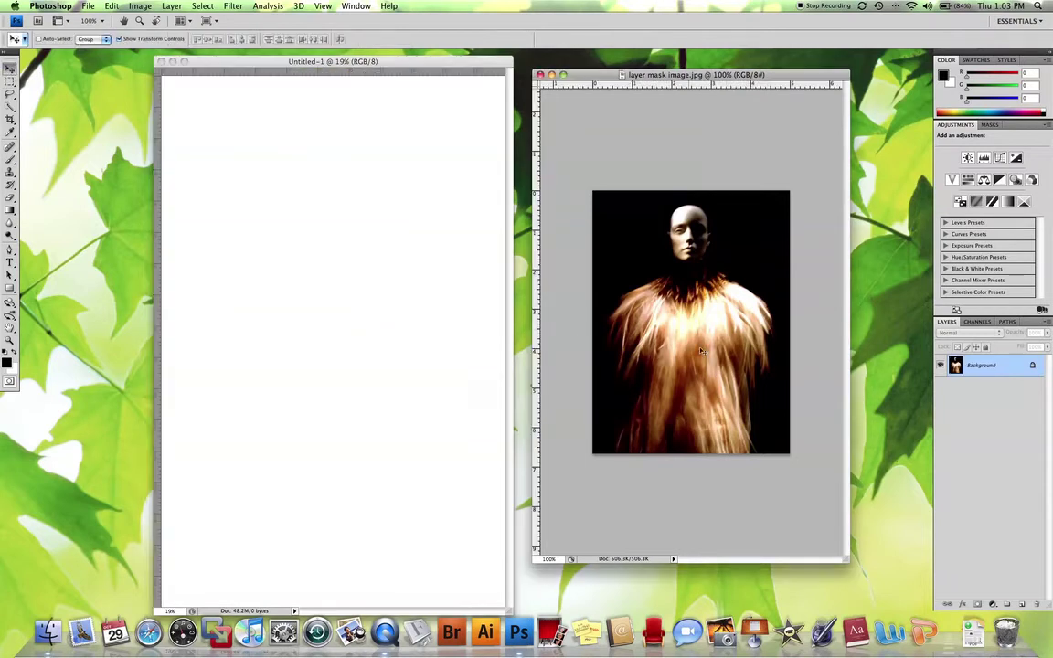
pyautogui.moveTo(551, 345); pyautogui.dragTo(485, 515)
# Enlarge the mannequin to about 613.9% and place it in the lower half of the page
pyautogui.moveTo(344, 326); pyautogui.dragTo(283, 247)
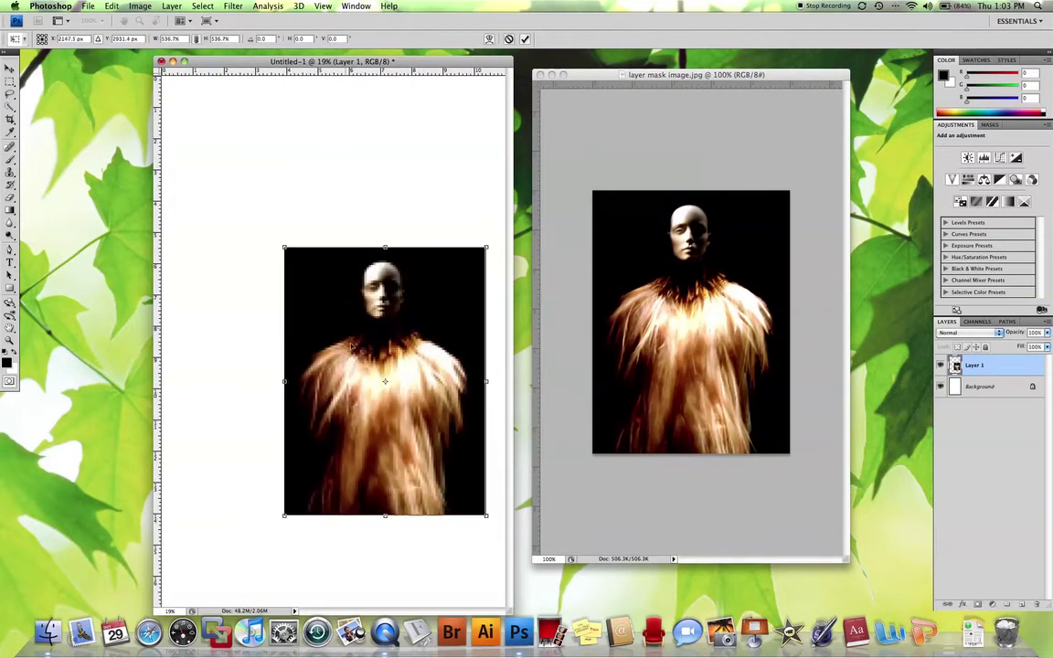
pyautogui.moveTo(392, 373); pyautogui.dragTo(347, 418)
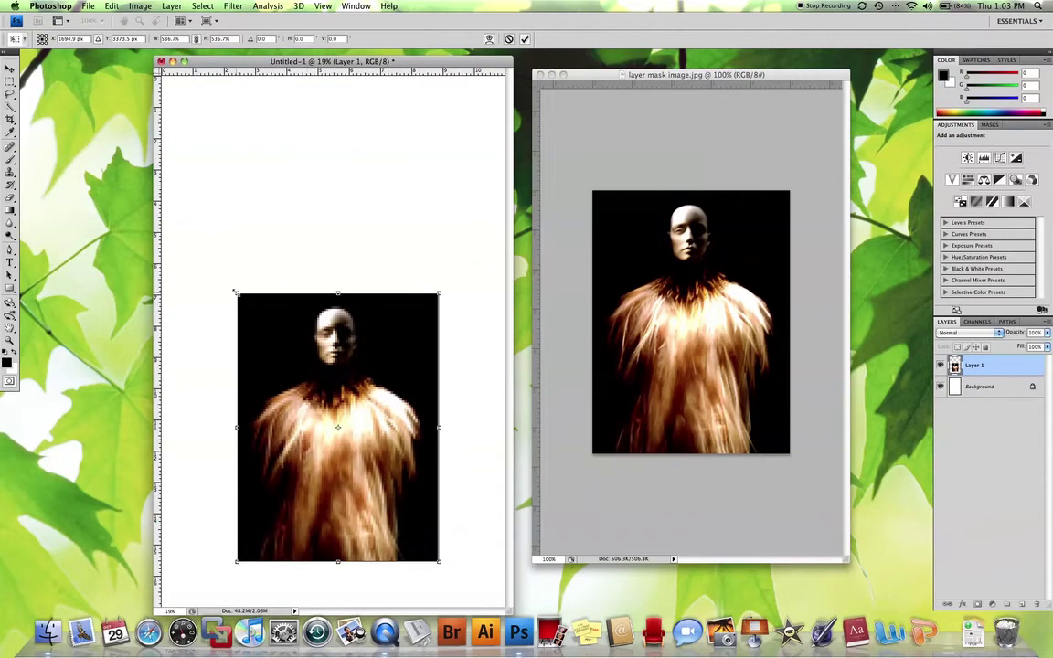
pyautogui.moveTo(235, 291); pyautogui.dragTo(221, 270)
pyautogui.moveTo(437, 528); pyautogui.dragTo(448, 575)
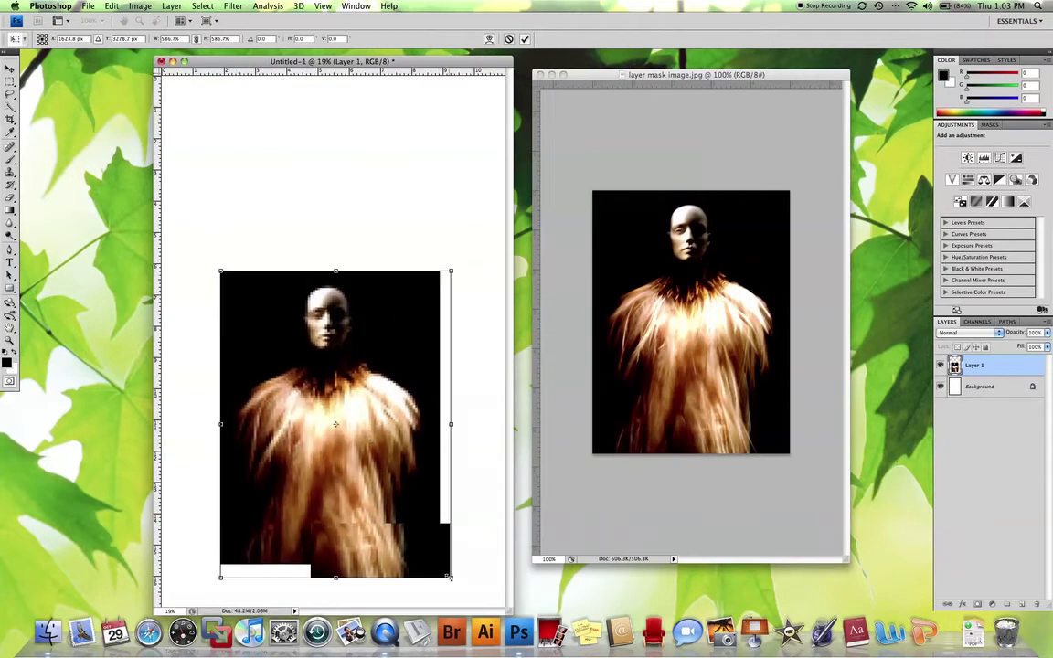
pyautogui.moveTo(335, 440); pyautogui.dragTo(335, 468)
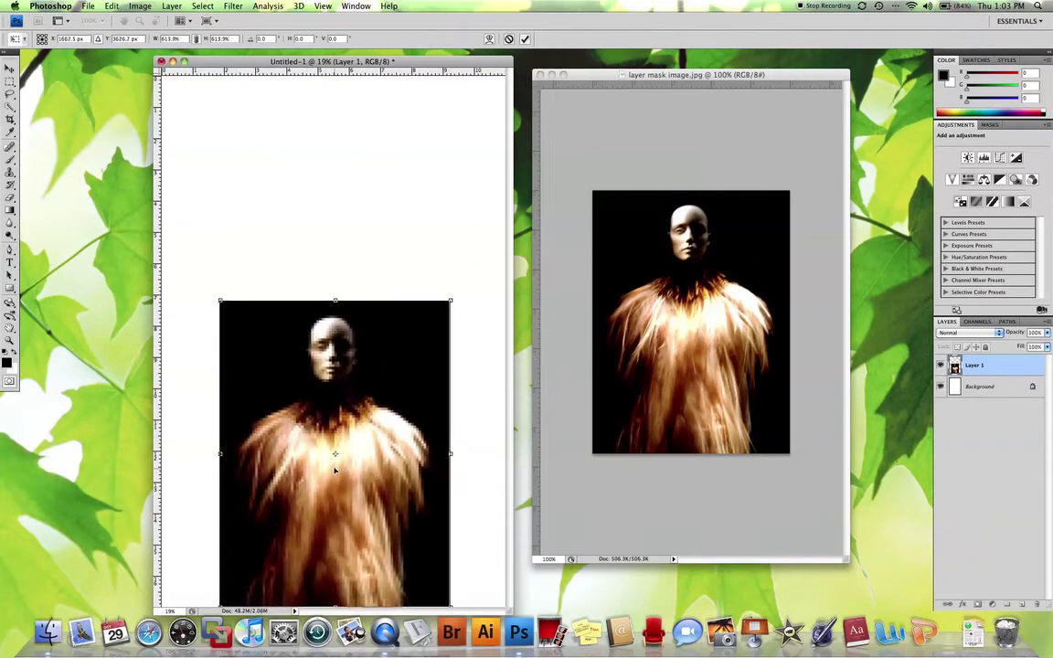
pyautogui.click(11, 69)
pyautogui.click(595, 180)
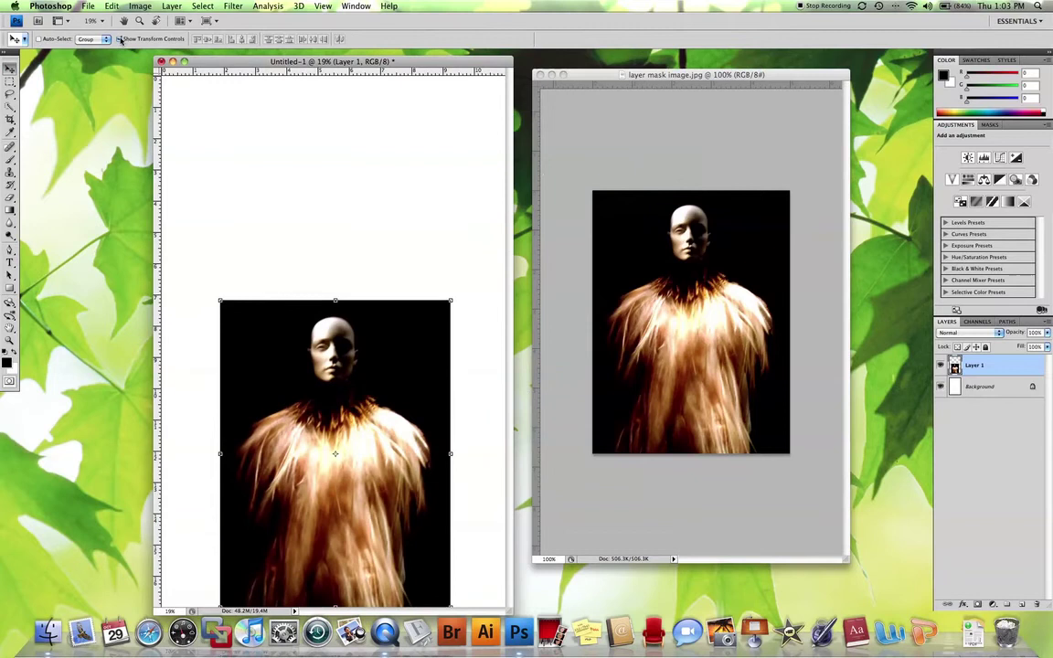
pyautogui.moveTo(419, 358)
pyautogui.mouseDown()
pyautogui.moveTo(418, 346)
pyautogui.moveTo(420, 357)
pyautogui.mouseUp()
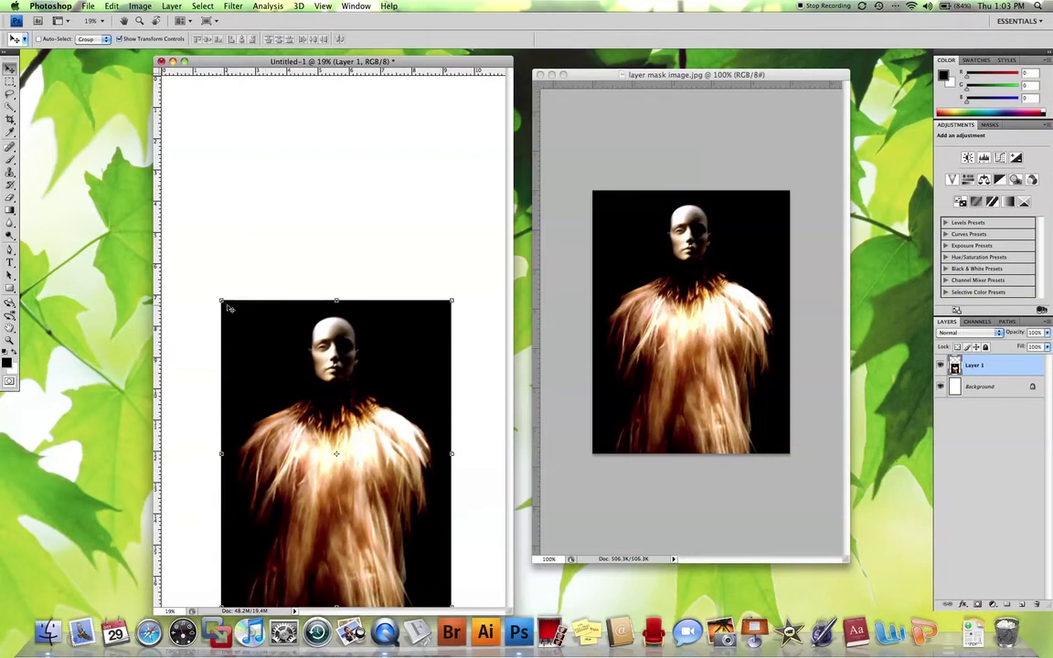
# Fill the Background layer with black, then reselect Layer 1
pyautogui.click(980, 387)
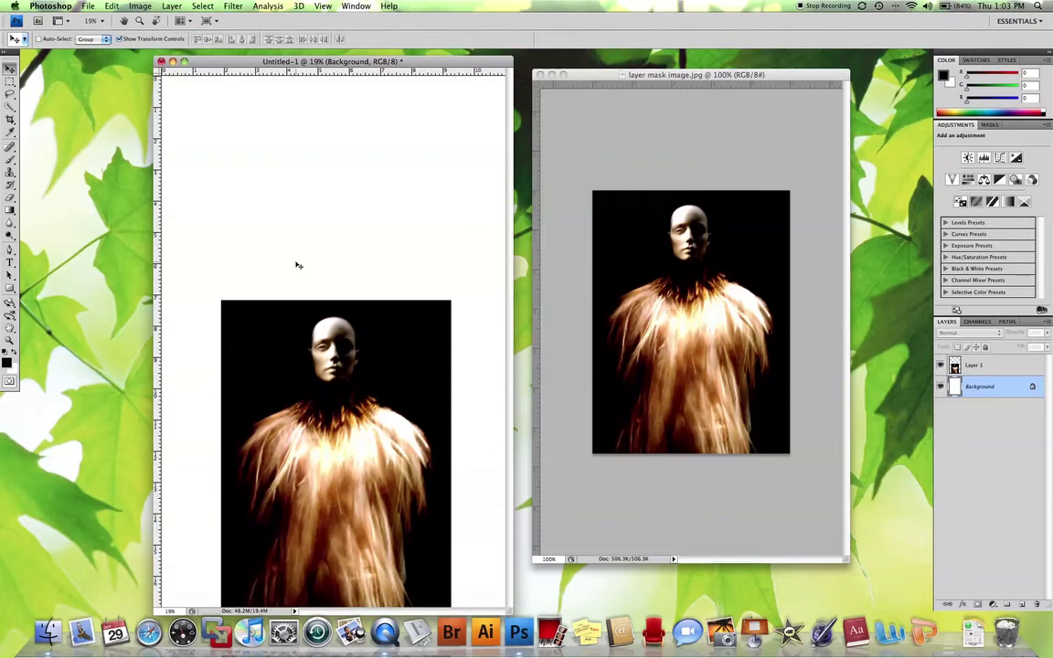
pyautogui.hotkey('alt', 'BackSpace')
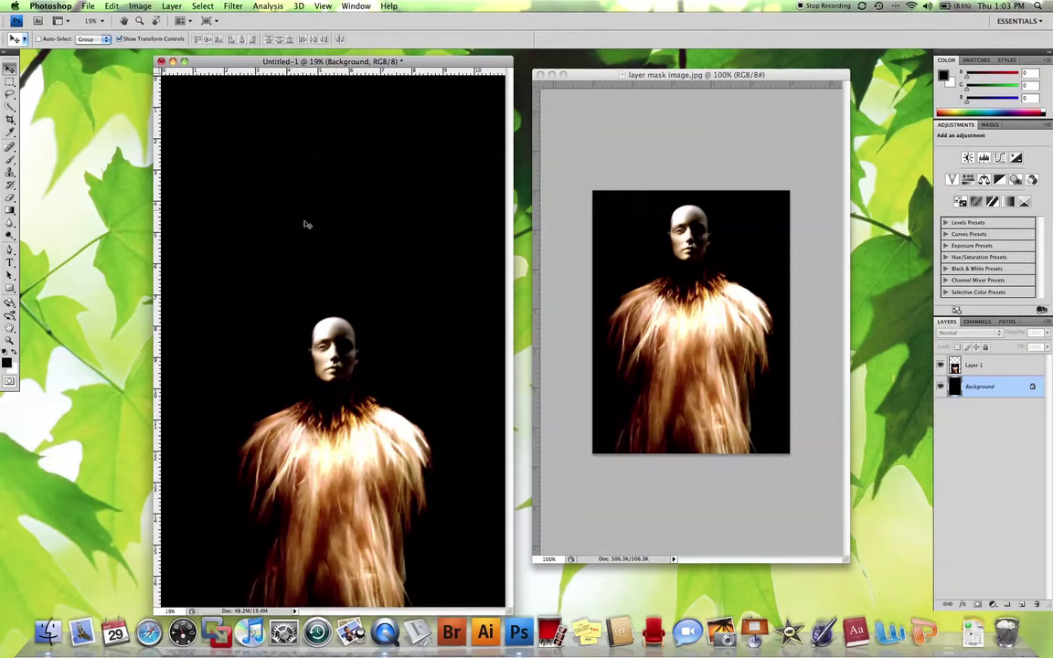
pyautogui.click(994, 367)
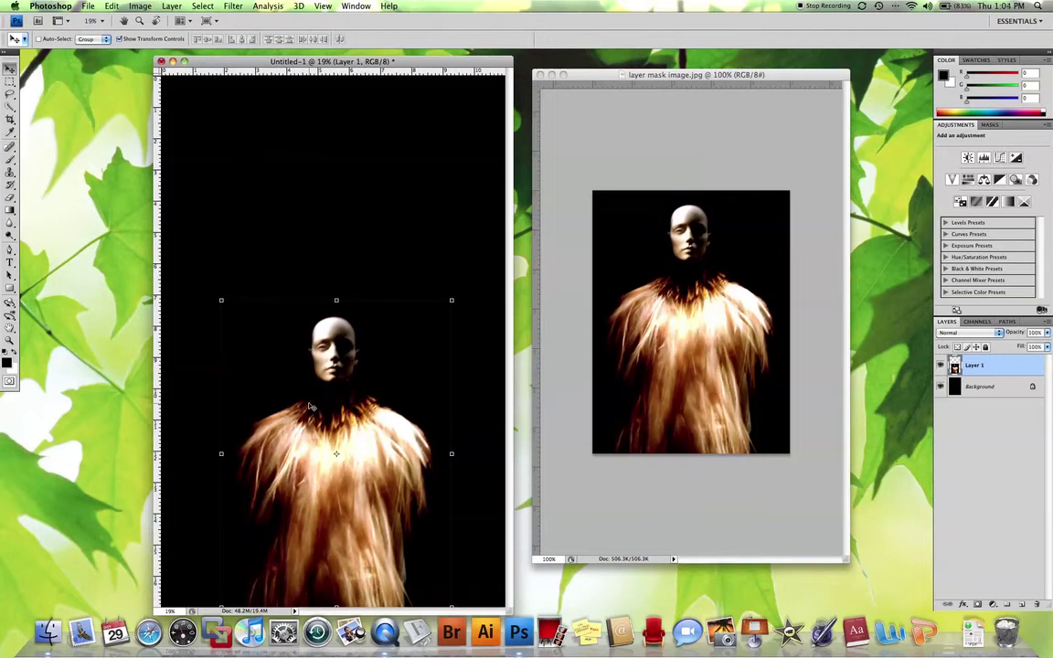
# Duplicate Layer 1 and apply a Mosaic filter with cell size 103 to the copy
pyautogui.hotkey('ctrl', 'j')
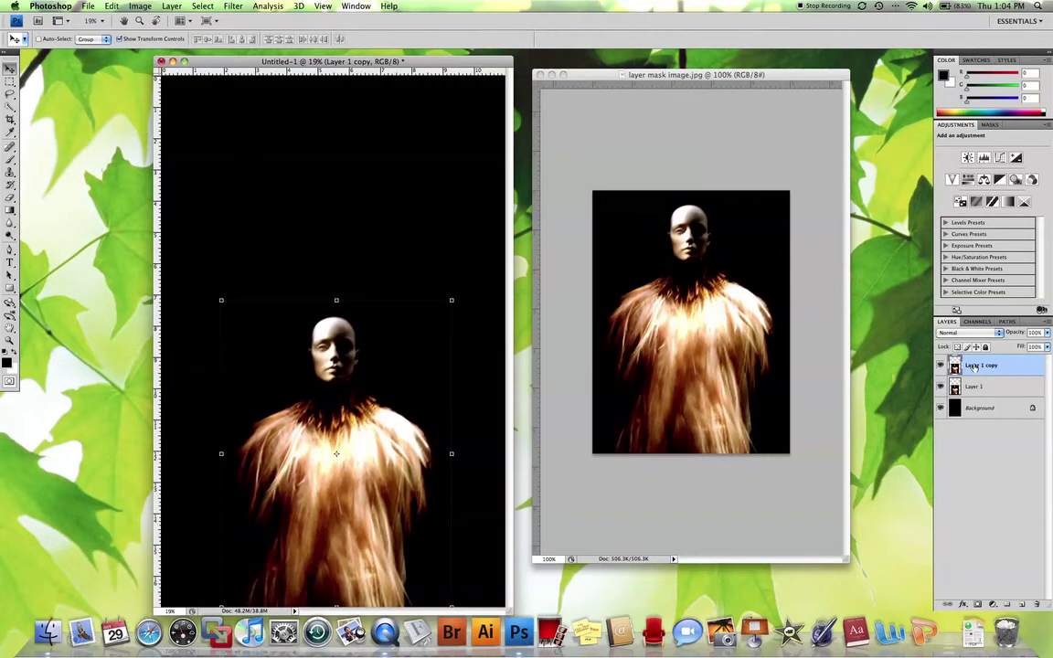
pyautogui.click(234, 7)
pyautogui.moveTo(246, 145)
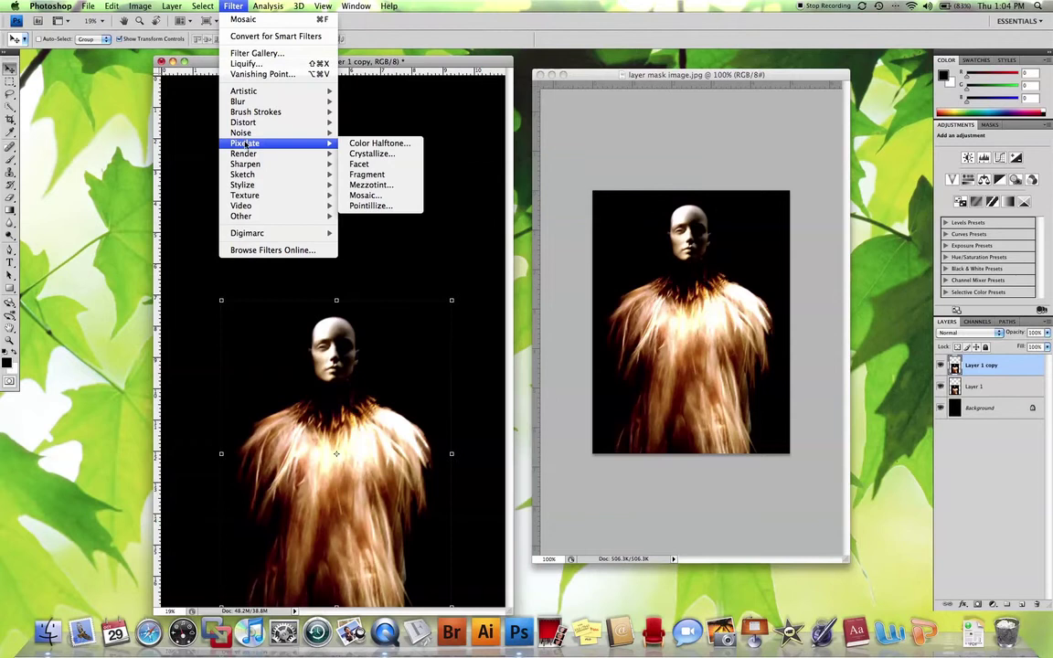
pyautogui.click(365, 194)
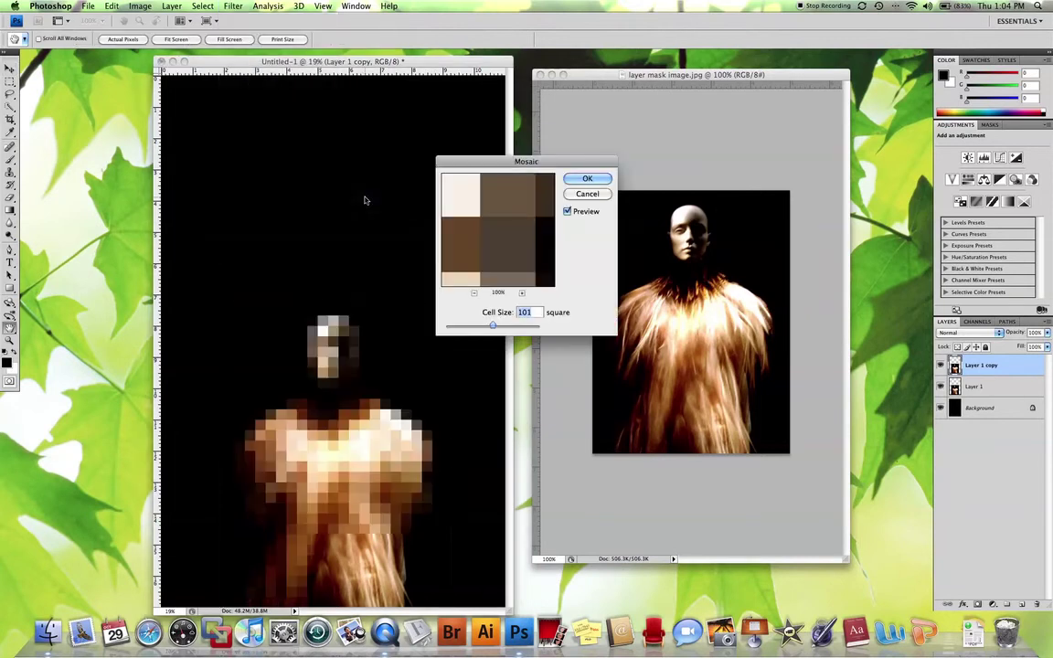
pyautogui.moveTo(492, 325); pyautogui.dragTo(493, 326)
pyautogui.moveTo(512, 210); pyautogui.dragTo(511, 183)
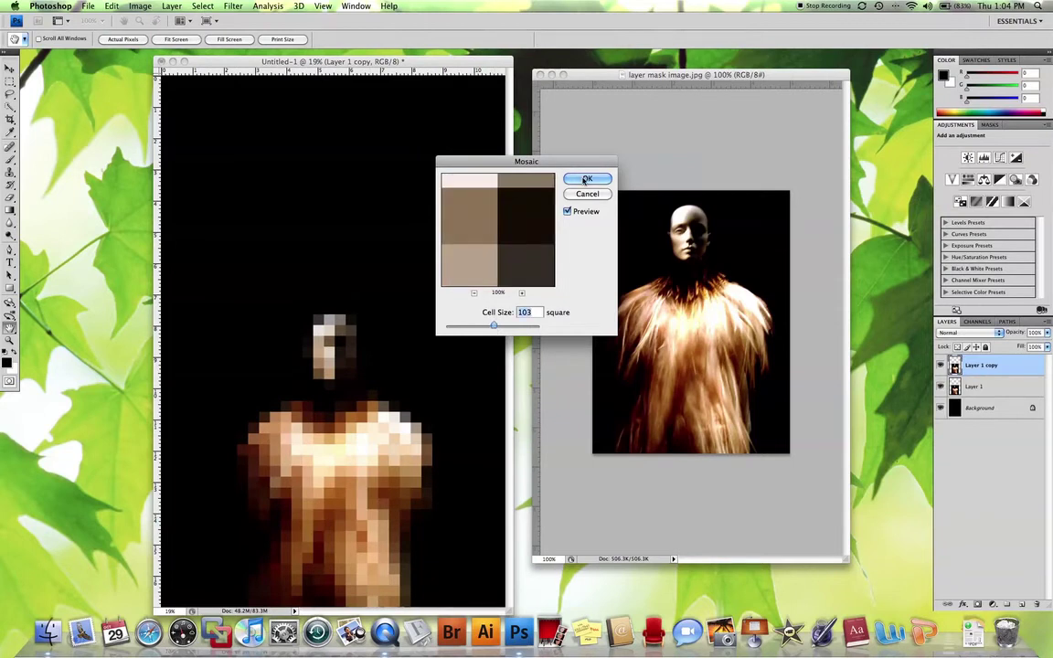
pyautogui.click(585, 179)
pyautogui.press('v')
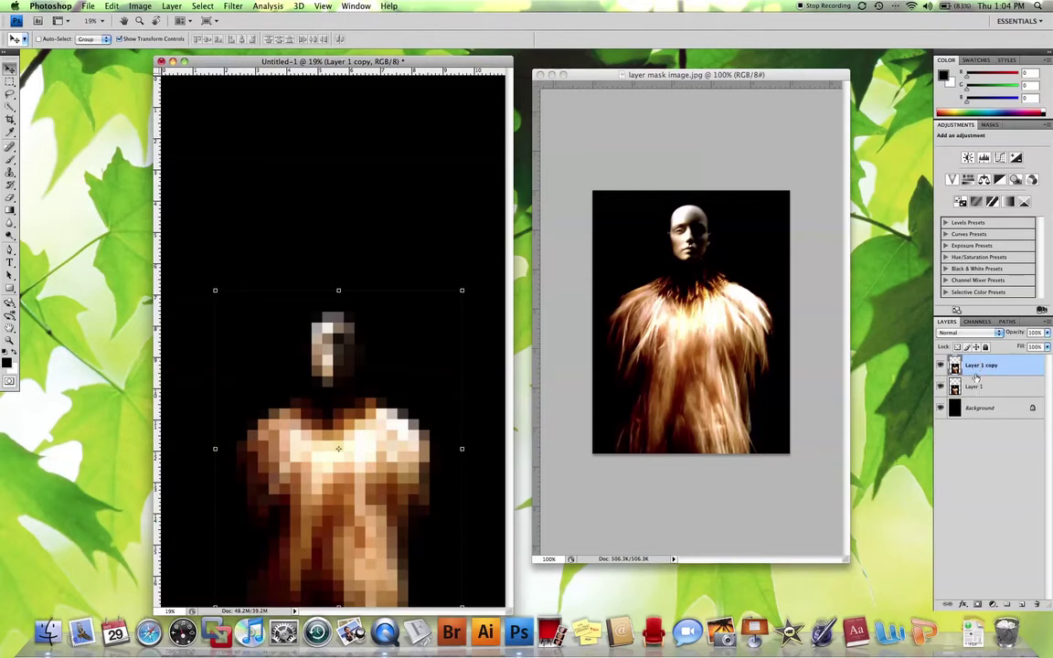
# Add a layer mask to Layer 1 copy and set up a 504 px black brush
pyautogui.click(977, 604)
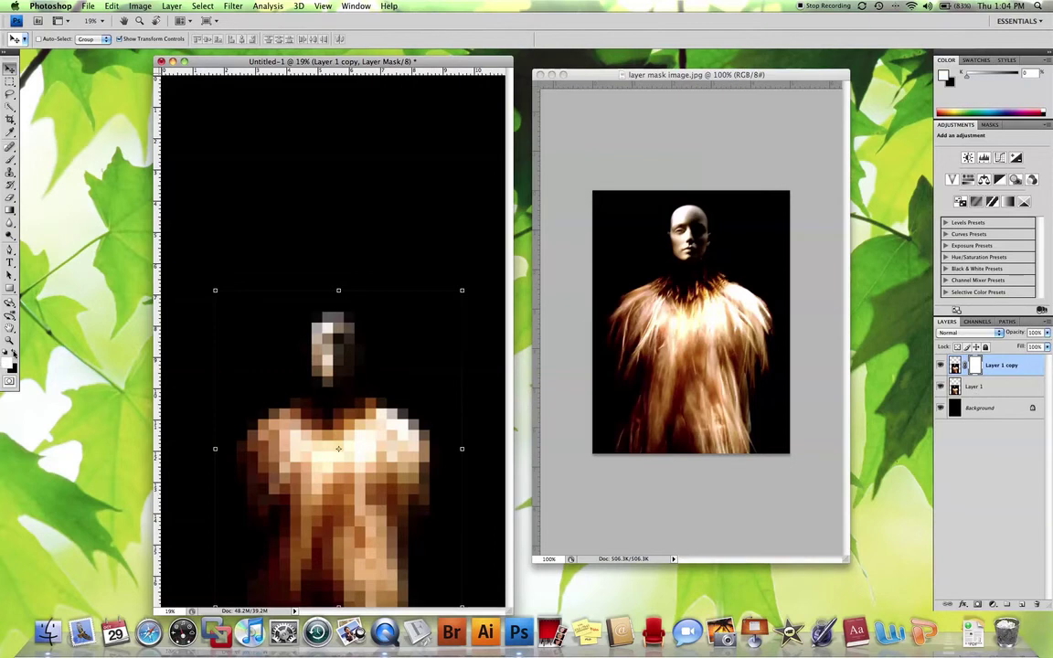
pyautogui.press('x')
pyautogui.click(9, 158)
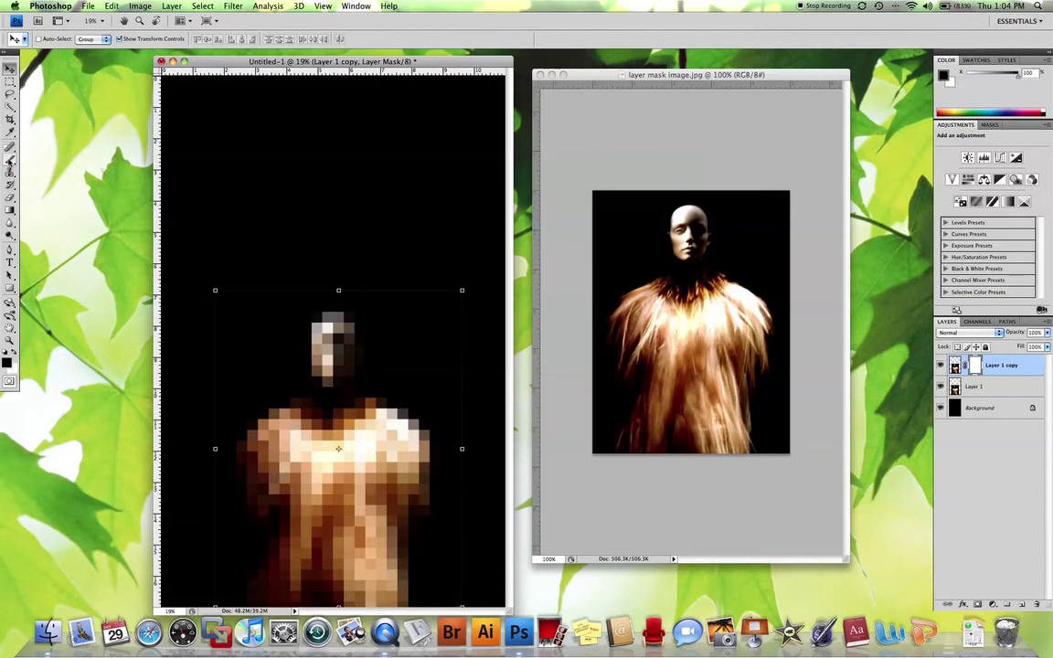
pyautogui.rightClick(200, 163)
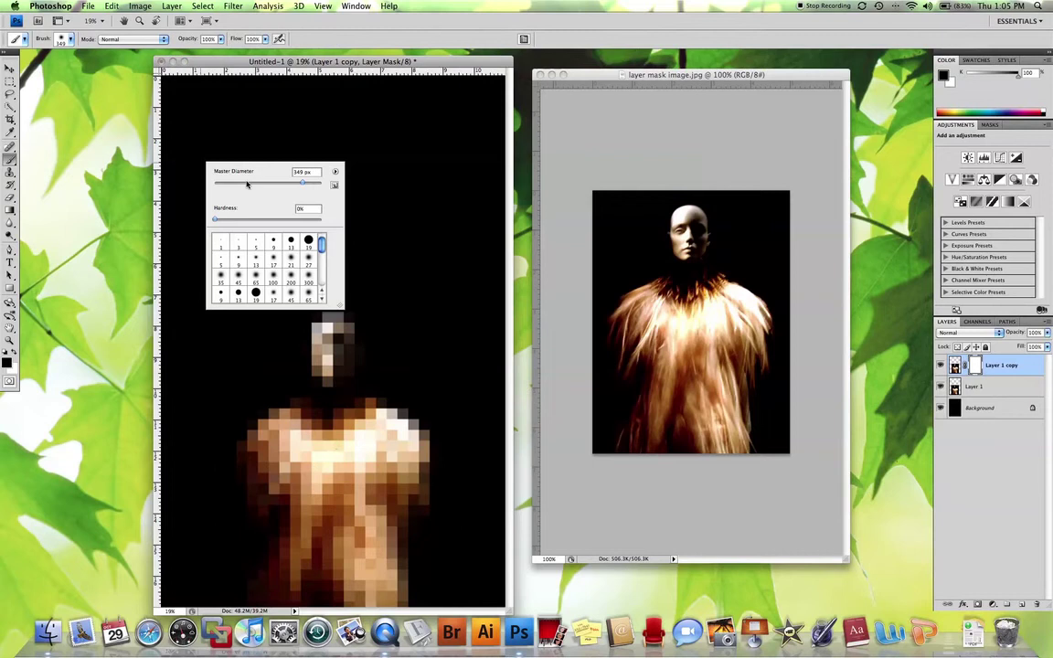
pyautogui.moveTo(265, 186); pyautogui.dragTo(309, 186)
pyautogui.press('Return')
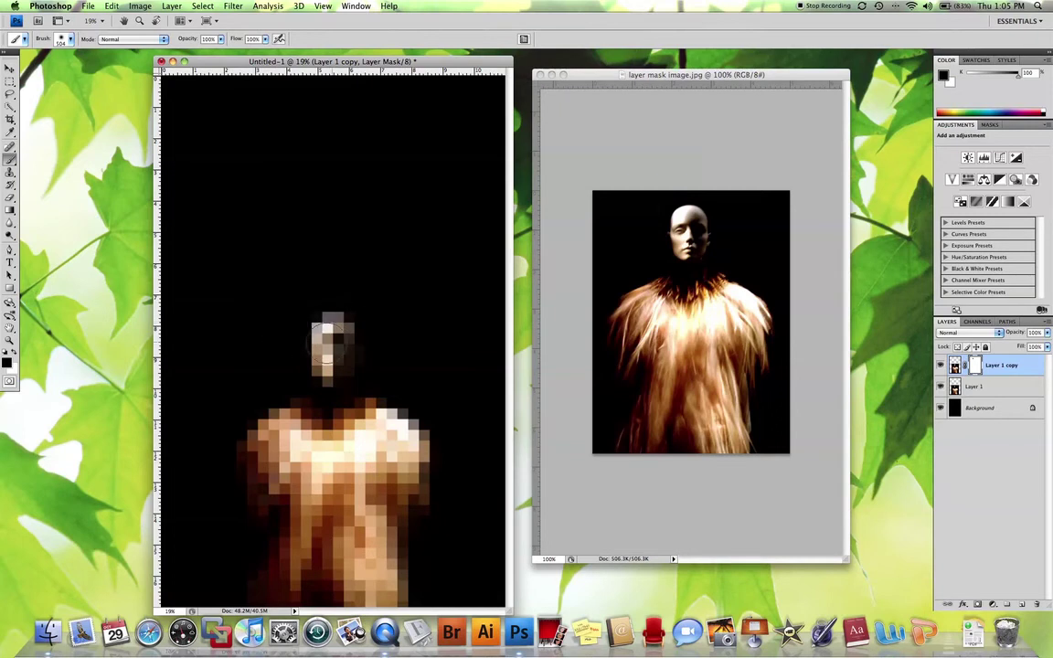
# Paint the mask black over the face, then white to restore pixelation on the lower body
pyautogui.moveTo(320, 314)
pyautogui.mouseDown()
pyautogui.moveTo(288, 324)
pyautogui.moveTo(382, 330)
pyautogui.moveTo(279, 339)
pyautogui.moveTo(353, 341)
pyautogui.moveTo(377, 360)
pyautogui.moveTo(277, 369)
pyautogui.moveTo(388, 385)
pyautogui.moveTo(256, 391)
pyautogui.moveTo(390, 395)
pyautogui.moveTo(402, 407)
pyautogui.moveTo(256, 418)
pyautogui.moveTo(439, 429)
pyautogui.moveTo(256, 434)
pyautogui.moveTo(425, 439)
pyautogui.moveTo(255, 447)
pyautogui.moveTo(433, 459)
pyautogui.moveTo(246, 471)
pyautogui.moveTo(438, 476)
pyautogui.moveTo(337, 478)
pyautogui.moveTo(359, 471)
pyautogui.moveTo(336, 446)
pyautogui.mouseUp()
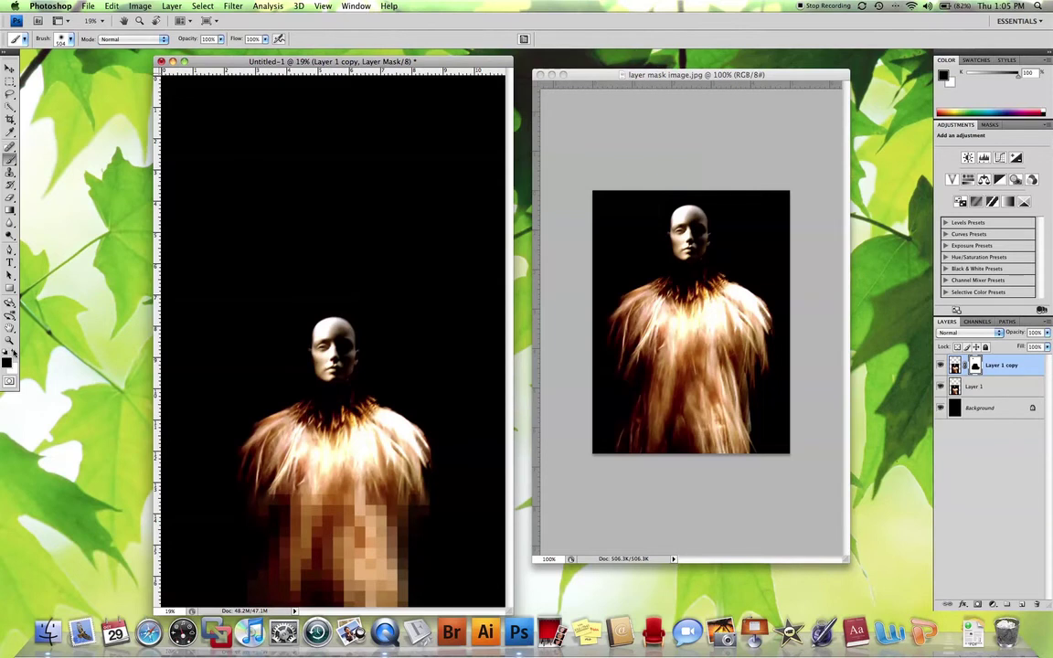
pyautogui.click(13, 356)
pyautogui.moveTo(274, 480)
pyautogui.mouseDown()
pyautogui.moveTo(335, 484)
pyautogui.moveTo(393, 436)
pyautogui.moveTo(237, 430)
pyautogui.moveTo(437, 464)
pyautogui.moveTo(248, 409)
pyautogui.moveTo(402, 421)
pyautogui.moveTo(259, 429)
pyautogui.moveTo(265, 388)
pyautogui.moveTo(366, 379)
pyautogui.moveTo(274, 361)
pyautogui.moveTo(366, 388)
pyautogui.moveTo(300, 357)
pyautogui.moveTo(357, 345)
pyautogui.moveTo(317, 317)
pyautogui.moveTo(387, 321)
pyautogui.mouseUp()
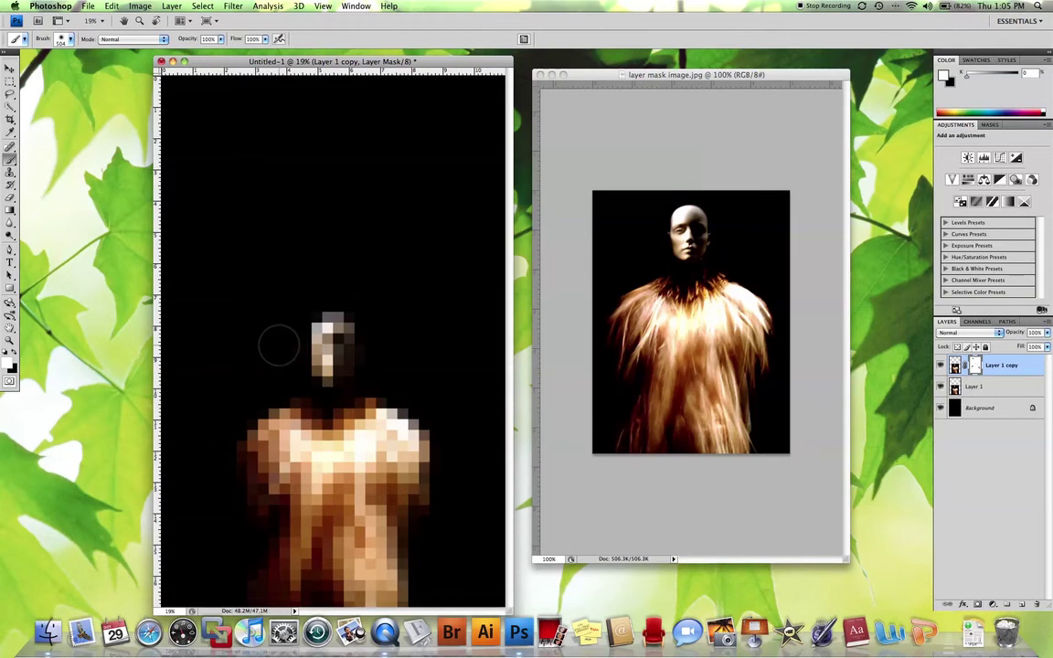
# With the Gradient tool and black foreground, drag a first sharp-to-mosaic blend across the face
pyautogui.click(9, 203)
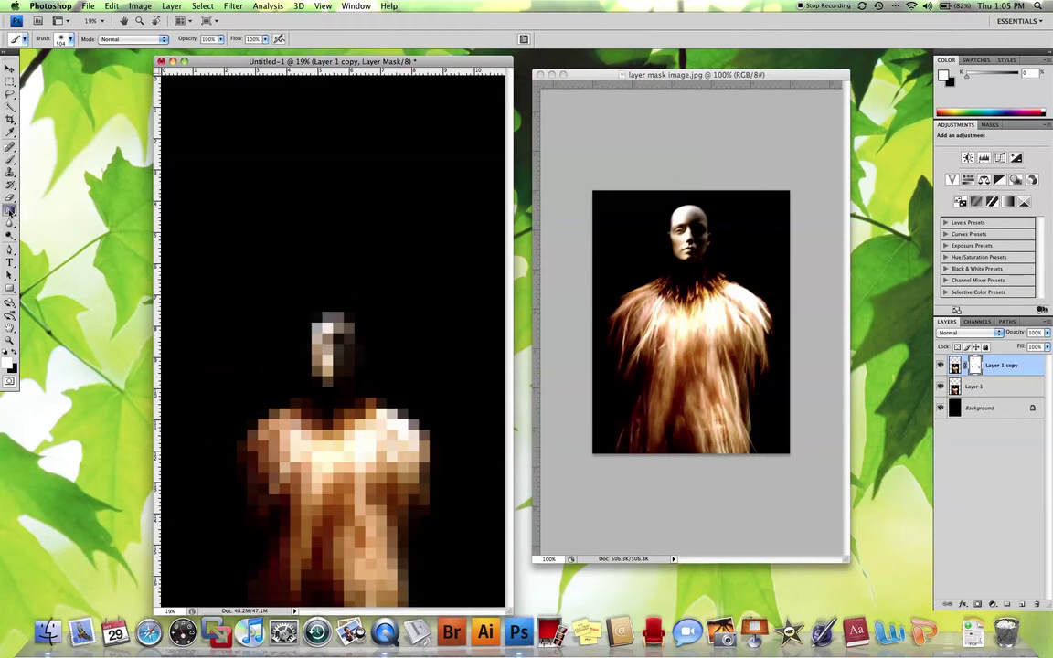
pyautogui.moveTo(9, 209); pyautogui.dragTo(41, 192)
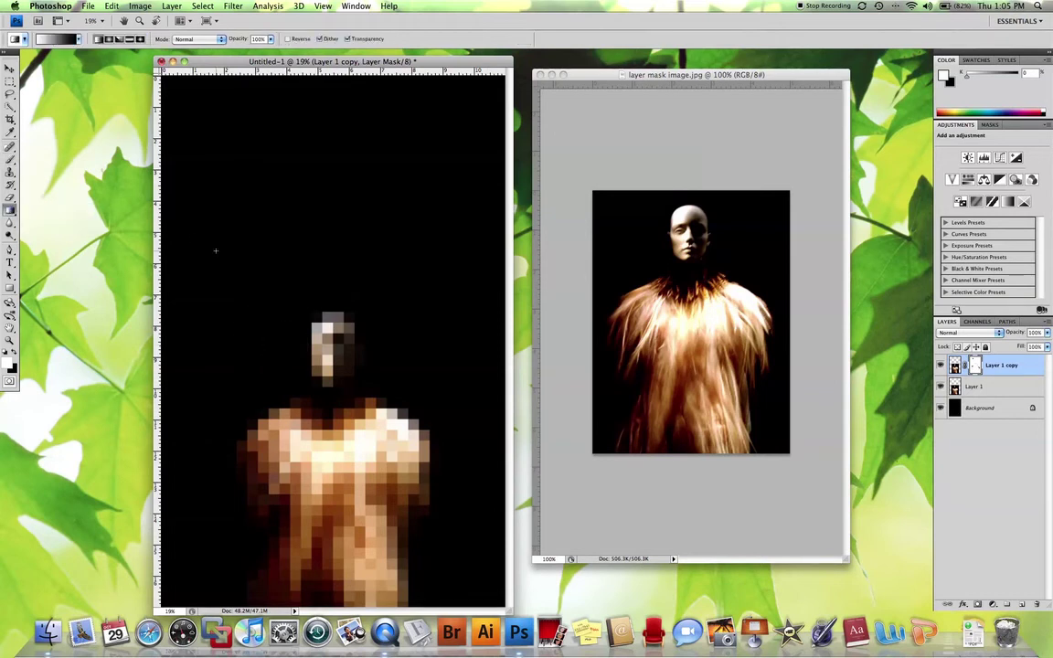
pyautogui.click(14, 353)
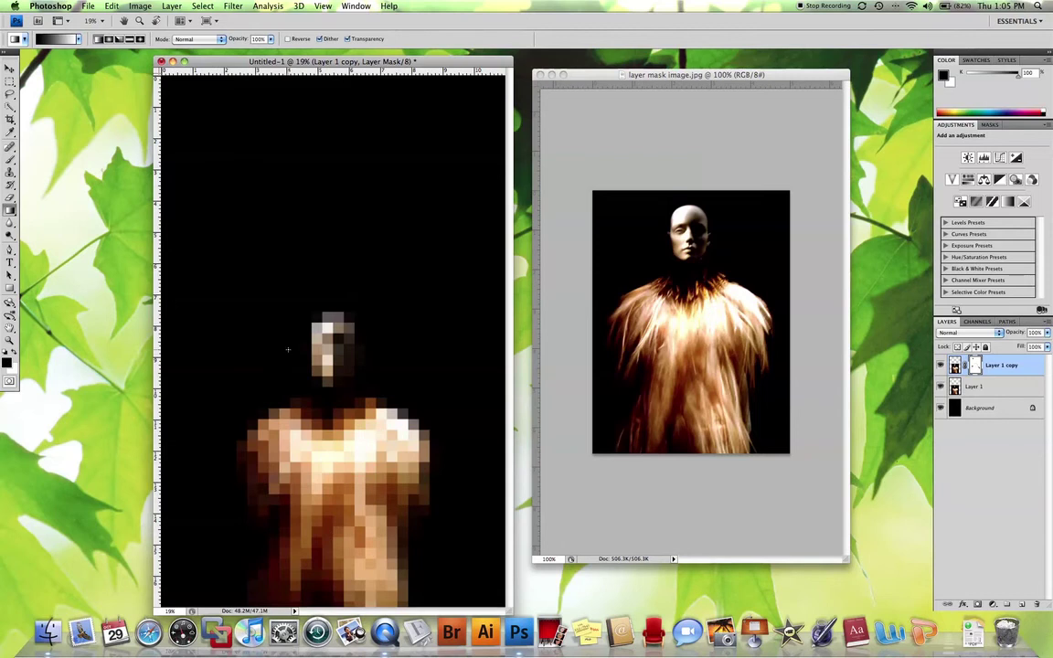
pyautogui.moveTo(310, 349); pyautogui.dragTo(287, 349)
pyautogui.moveTo(359, 349); pyautogui.dragTo(360, 348)
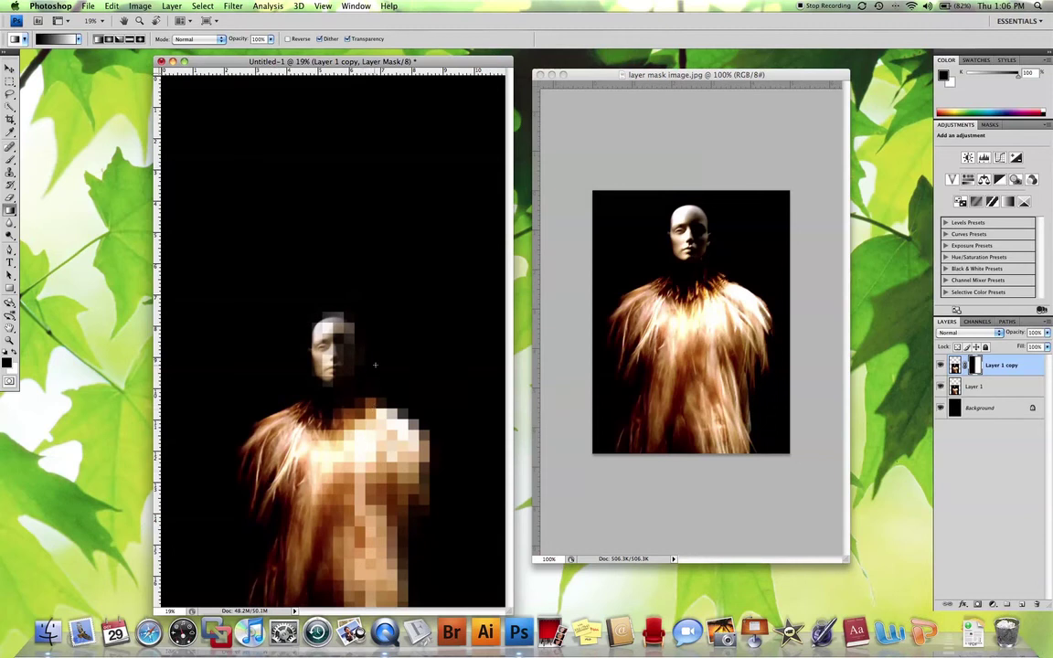
# Redraw the mask gradient in several directions, settling on sharp left, pixelated right
pyautogui.moveTo(375, 365); pyautogui.dragTo(278, 365)
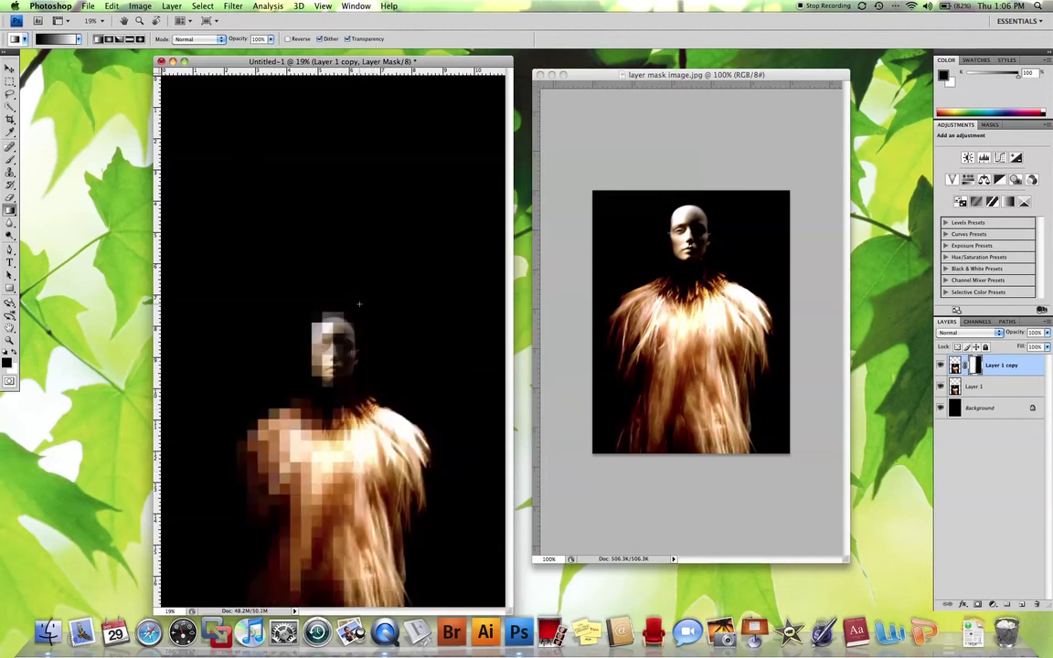
pyautogui.moveTo(366, 239); pyautogui.dragTo(277, 510)
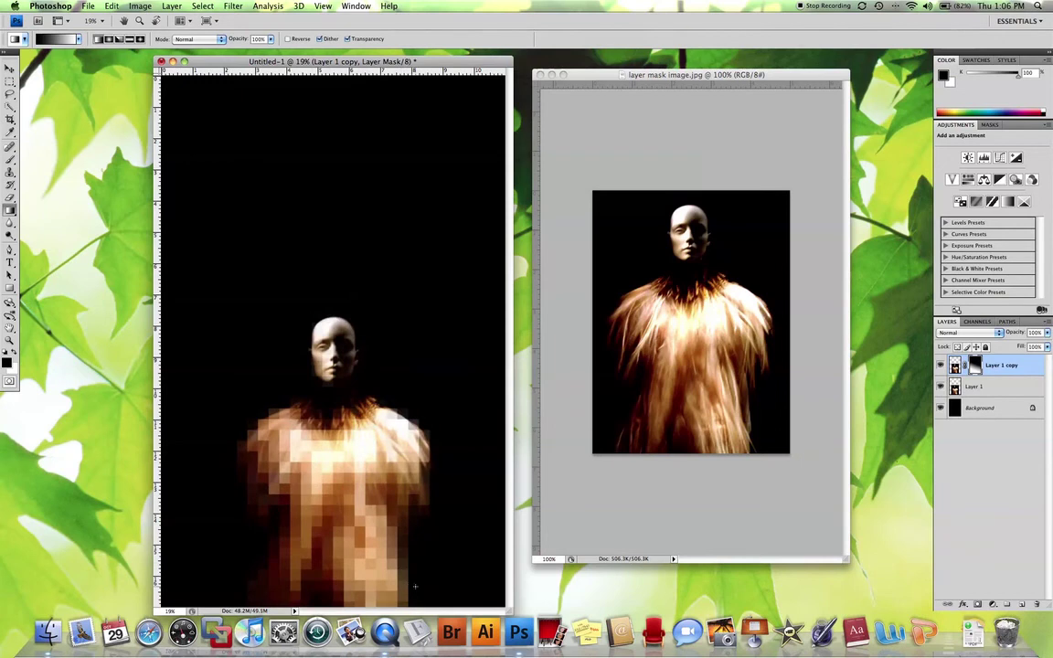
pyautogui.moveTo(415, 586); pyautogui.dragTo(288, 346)
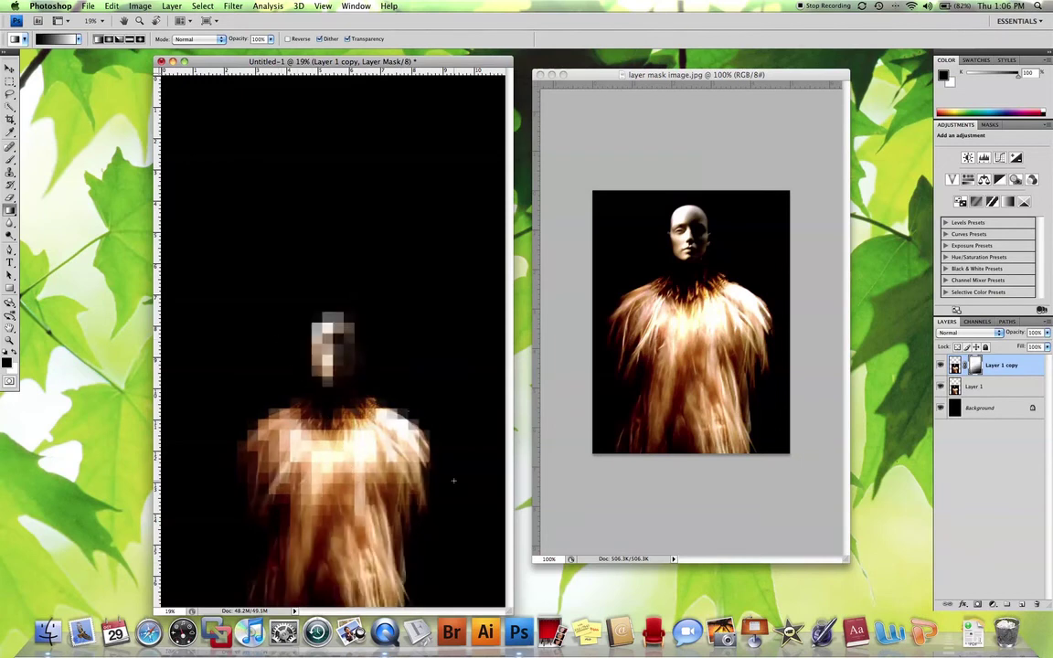
pyautogui.moveTo(397, 404); pyautogui.dragTo(276, 405)
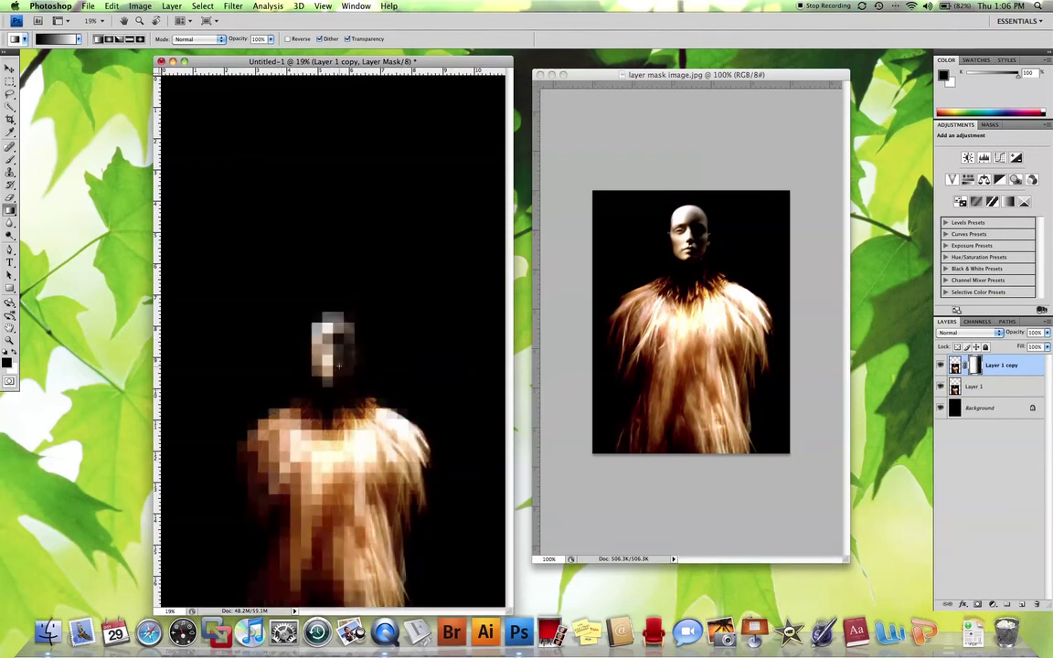
pyautogui.moveTo(261, 313); pyautogui.dragTo(385, 374)
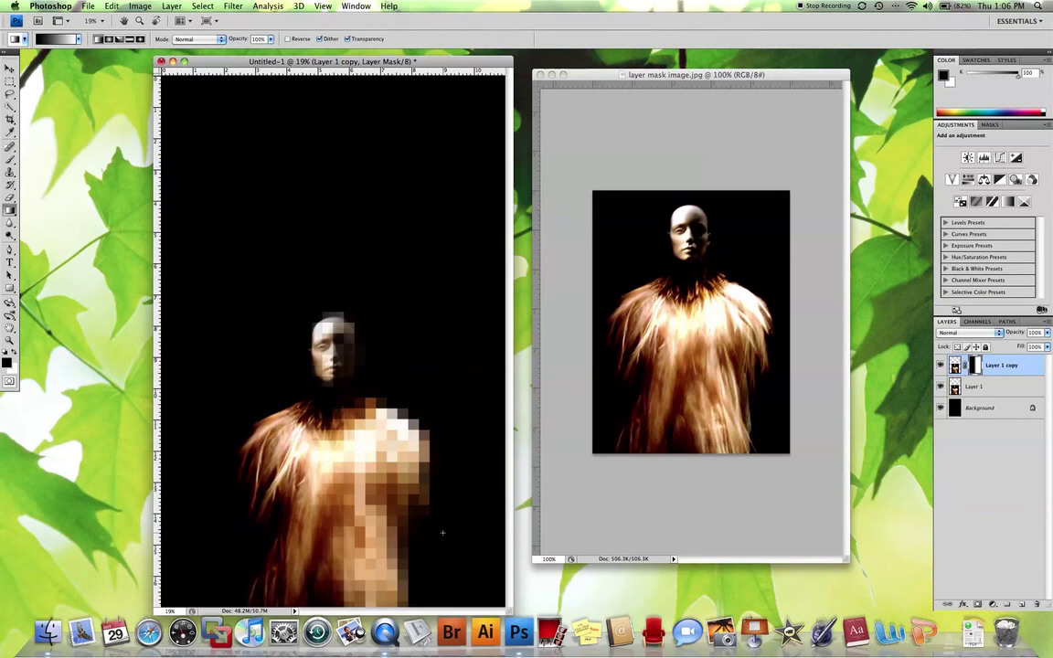
# Add Layer 2 and type the white caption 'digital inspiration in the fashion age....' near the top left
pyautogui.click(1021, 605)
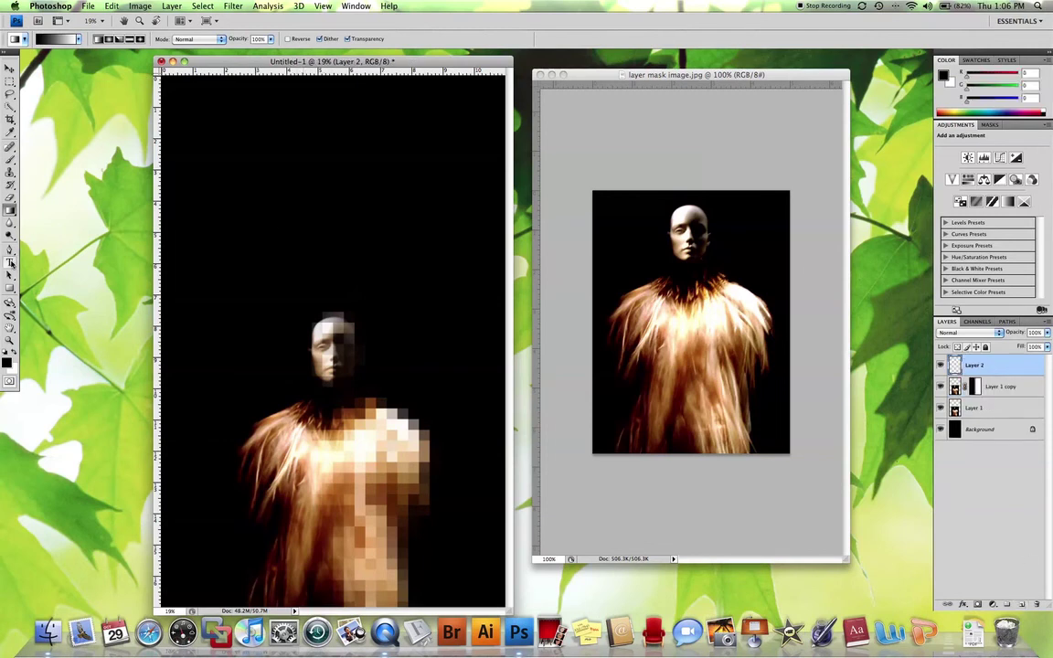
pyautogui.press('t')
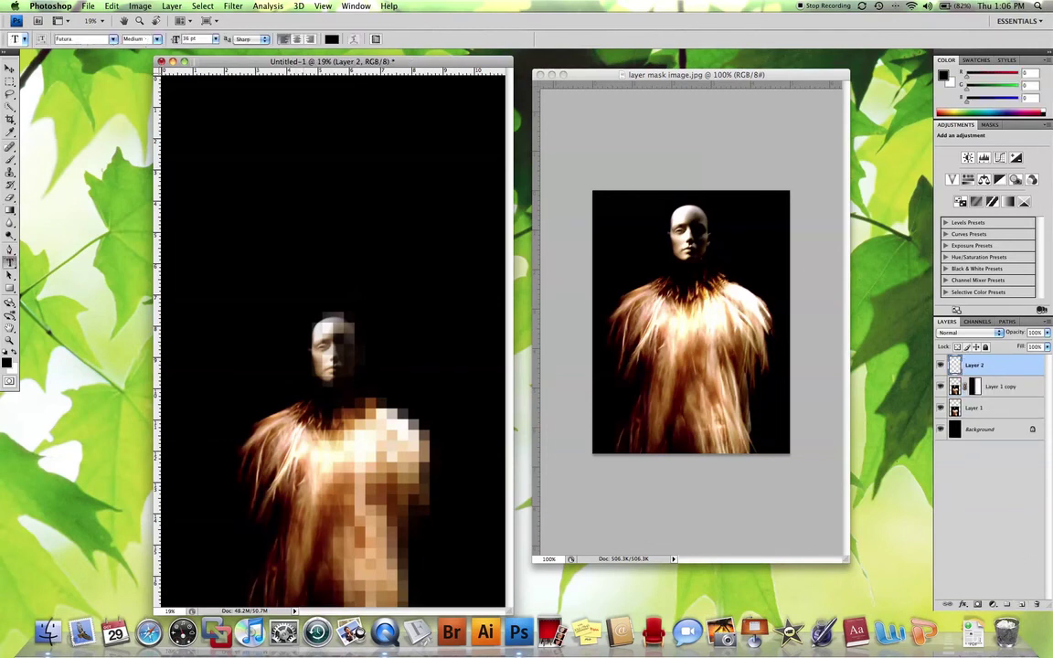
pyautogui.click(212, 199)
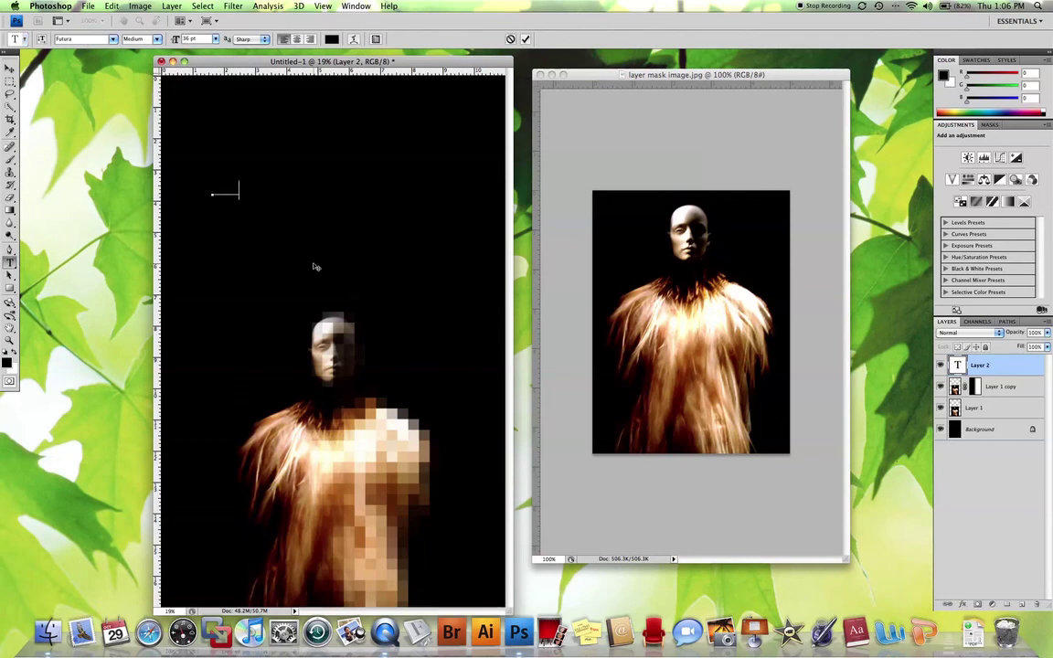
pyautogui.press('BackSpace')
pyautogui.press('BackSpace')
pyautogui.press('BackSpace')
pyautogui.click(331, 38)
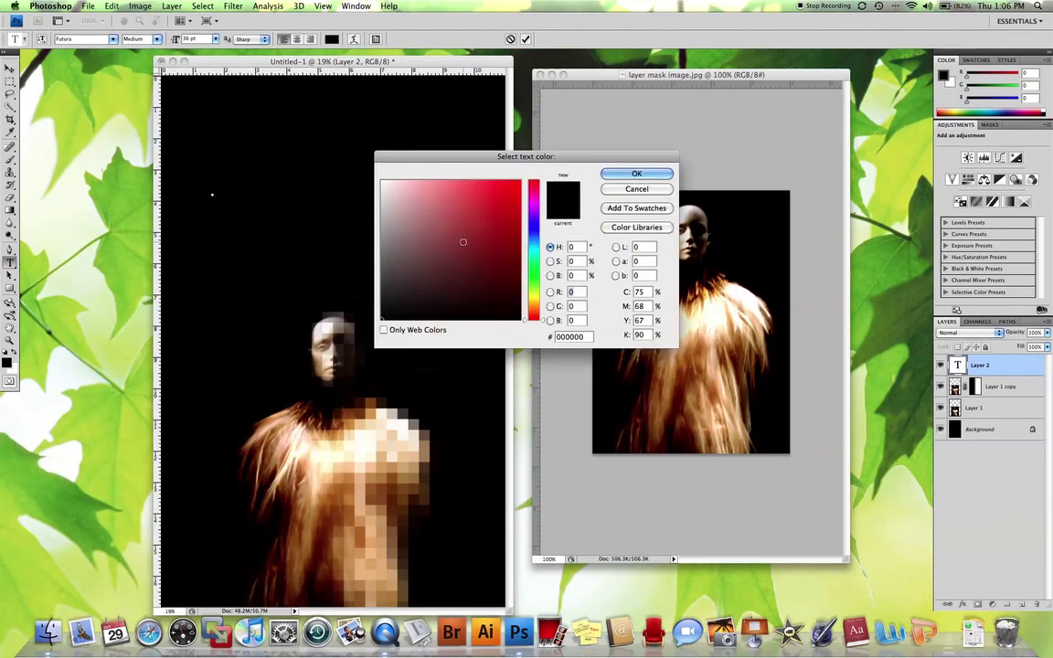
pyautogui.click(382, 181)
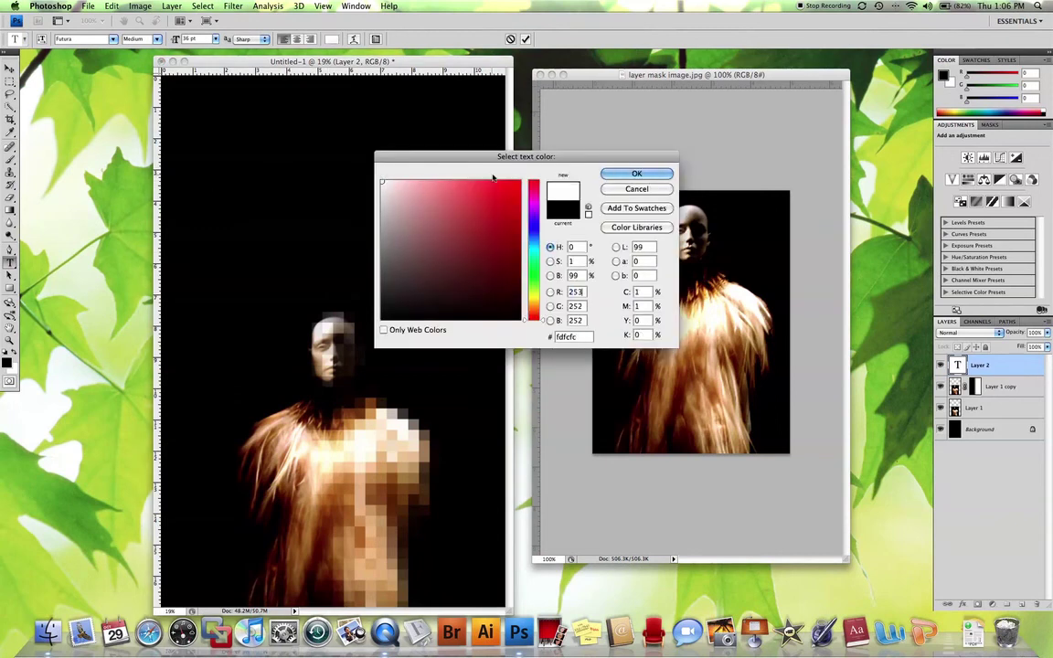
pyautogui.click(633, 173)
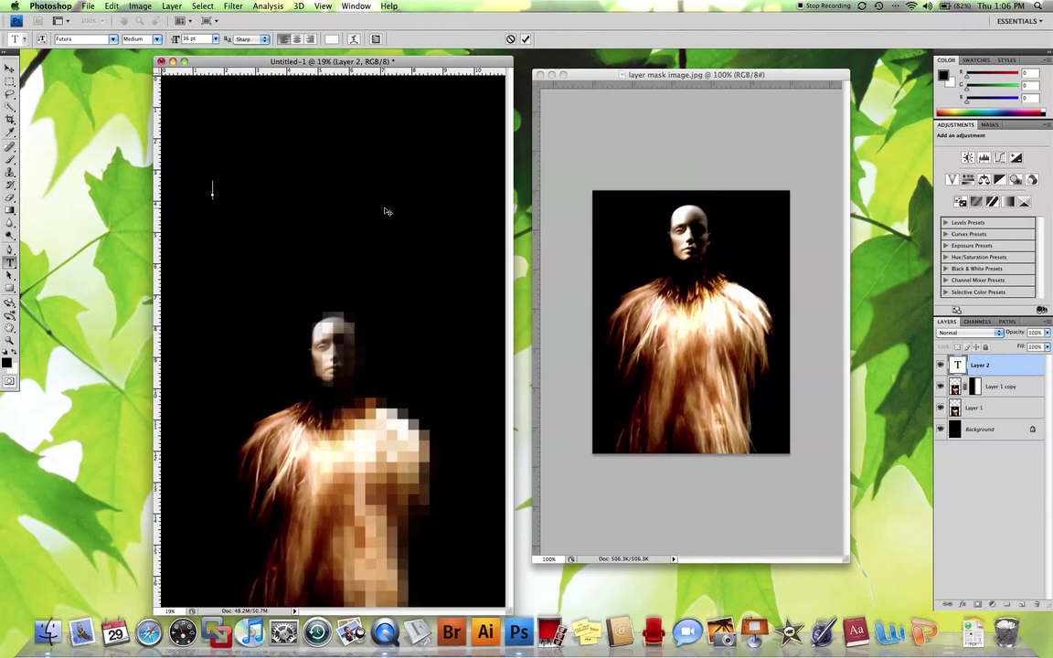
pyautogui.write('digital inspira')
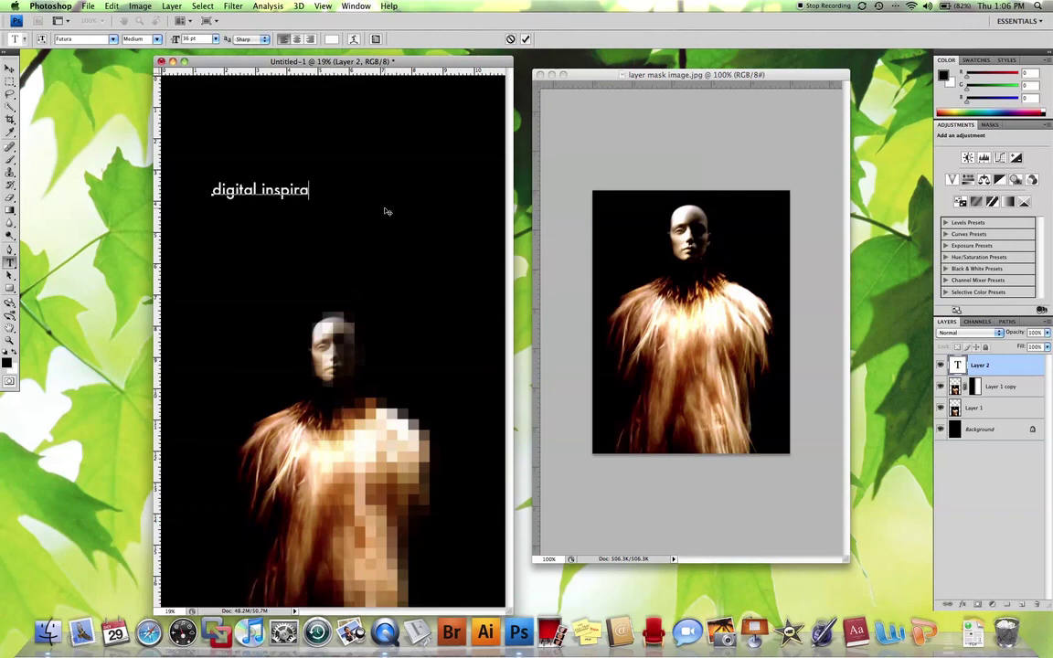
pyautogui.write('tion in the fashion a ')
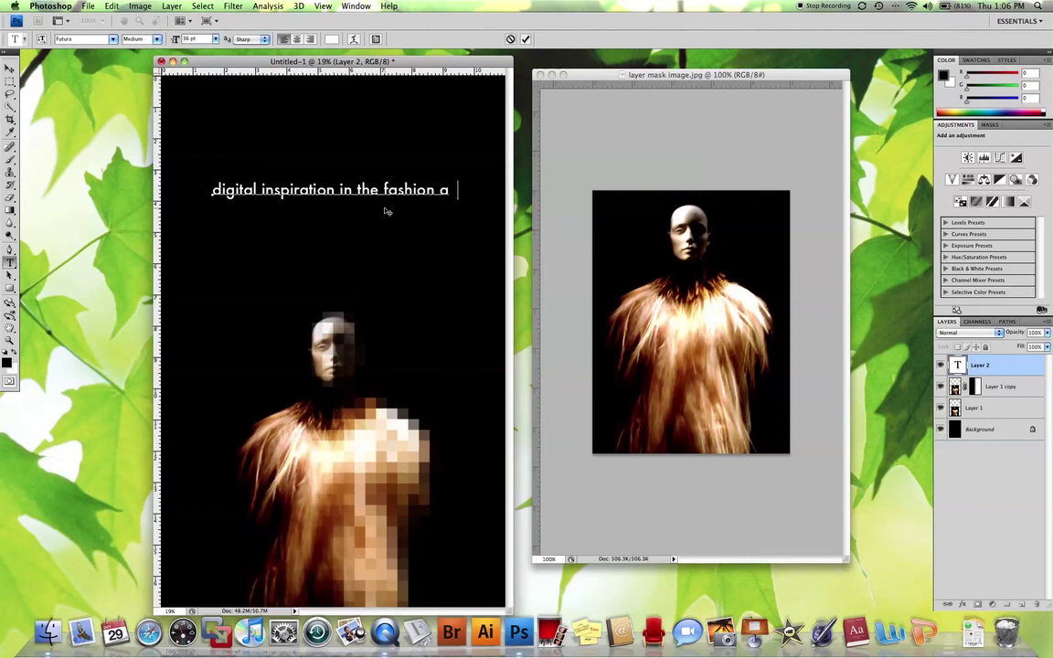
pyautogui.write('ge....')
# Commit the caption and move it down and slightly left, just above the mannequin's head
pyautogui.click(9, 69)
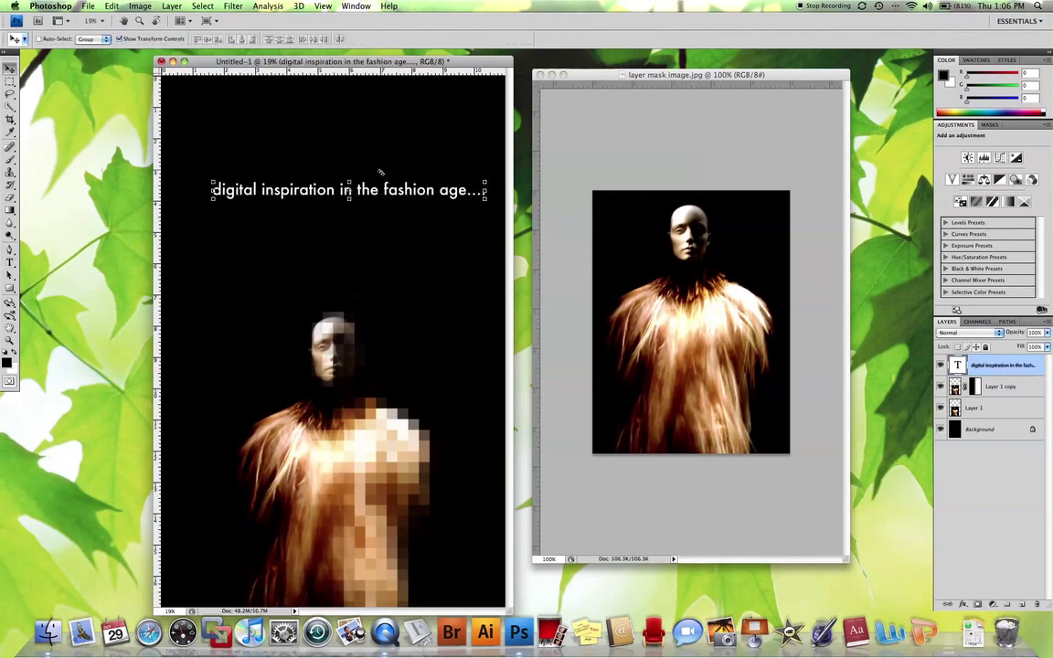
pyautogui.moveTo(407, 191); pyautogui.dragTo(395, 252)
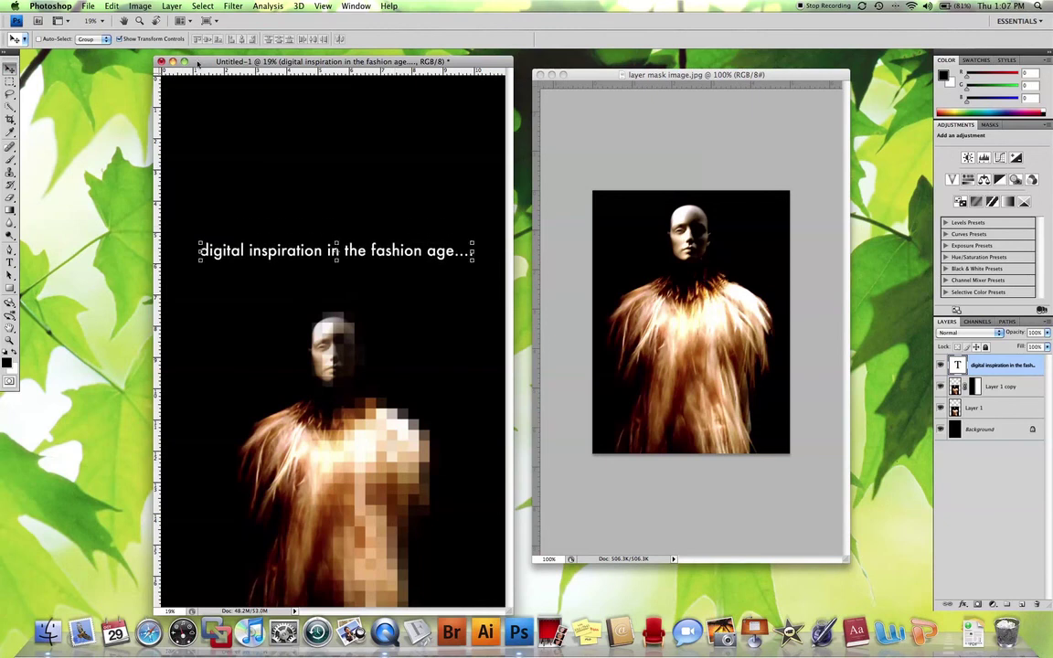
pyautogui.press('m')
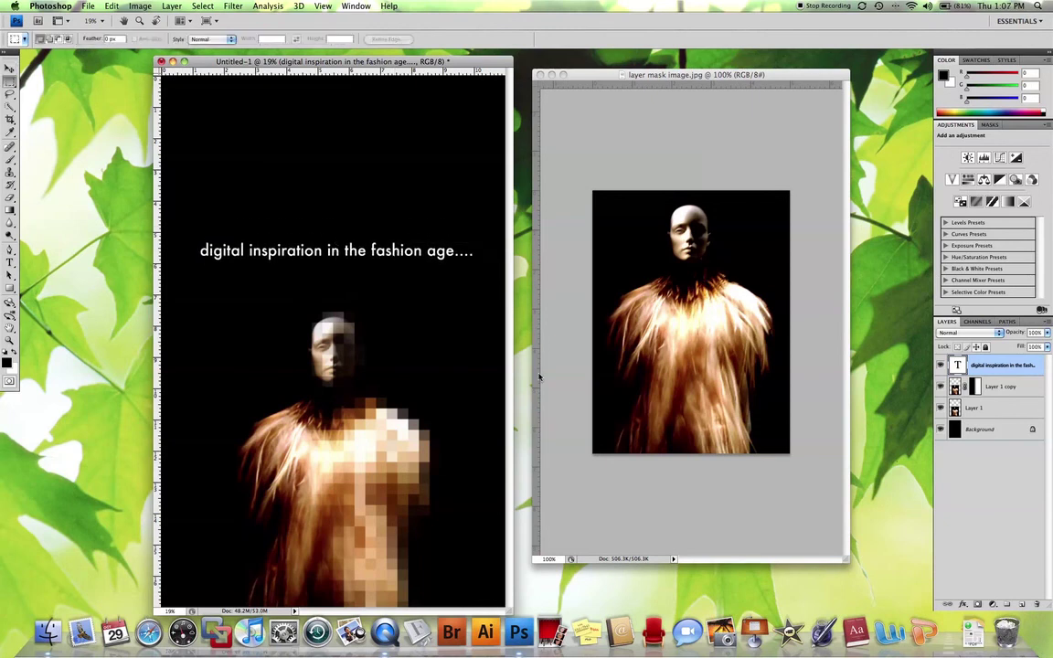